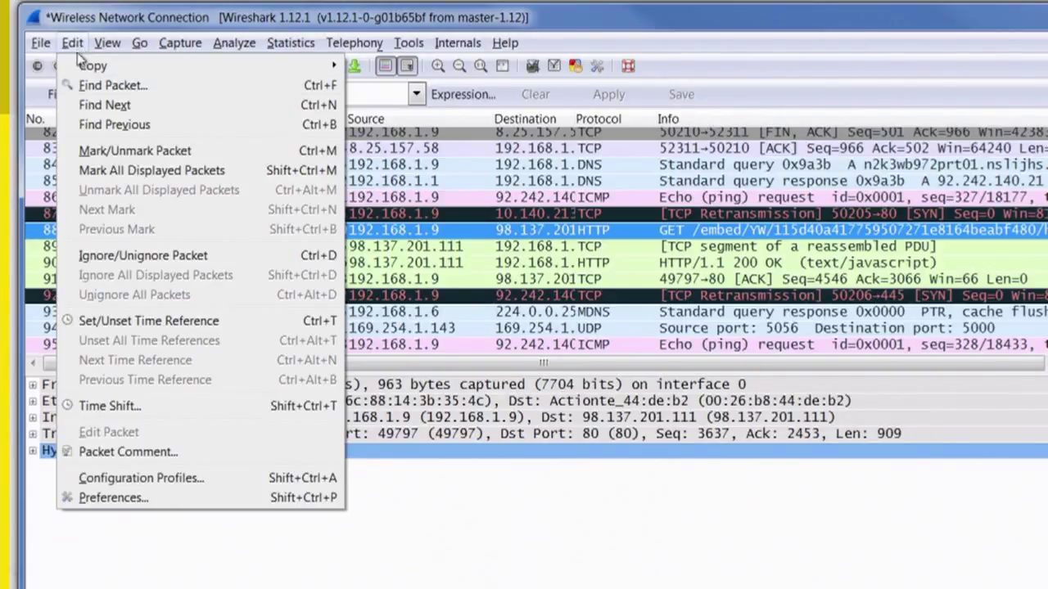
Enable validation of the IPv4 checksum if possible in the IPv4 protocol preferences and save the change
click(143, 499)
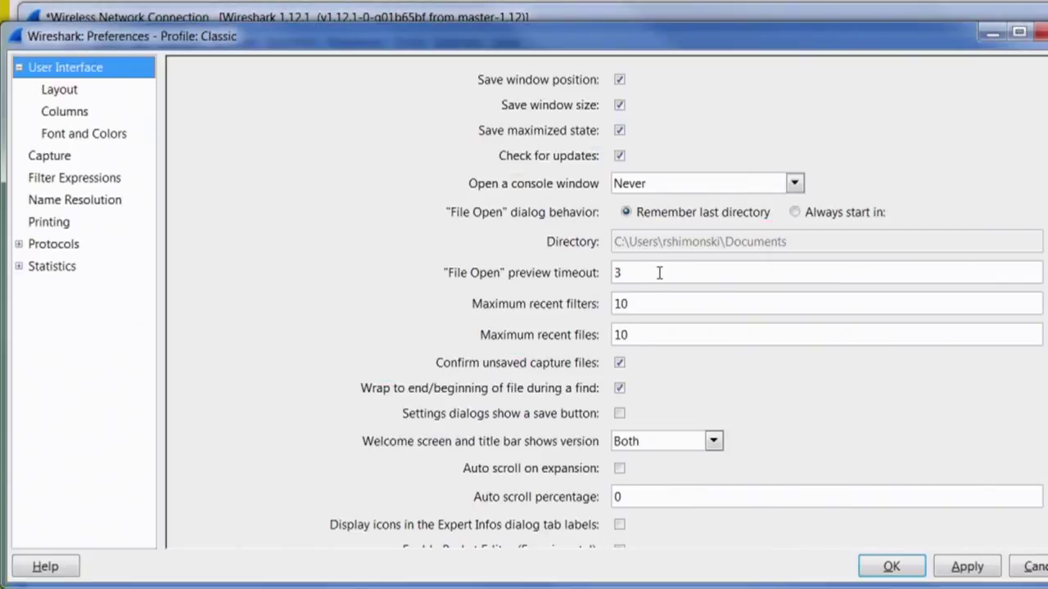
drag(404, 45, 425, 40)
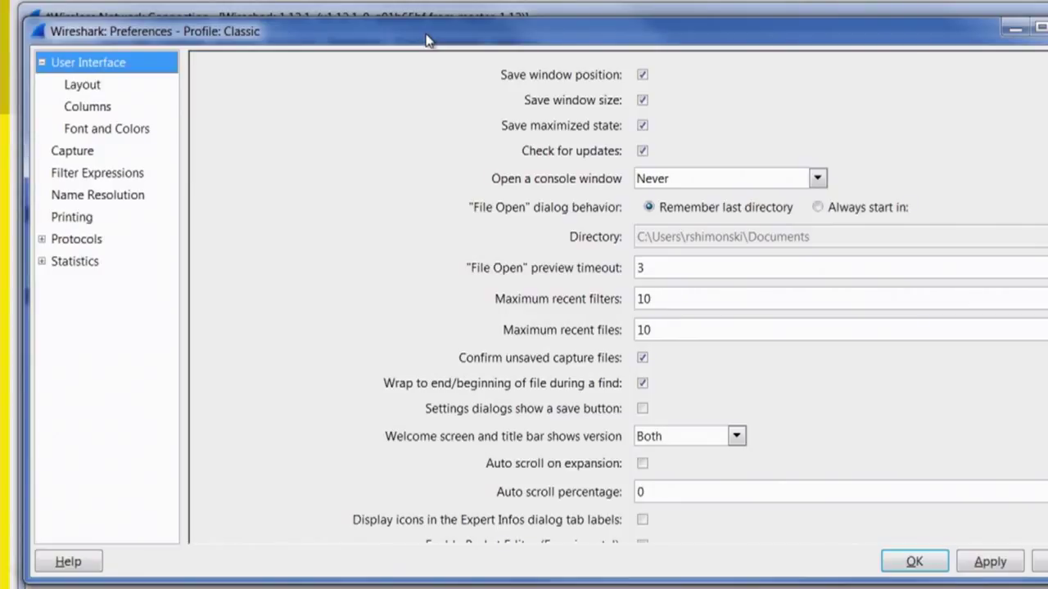
click(42, 239)
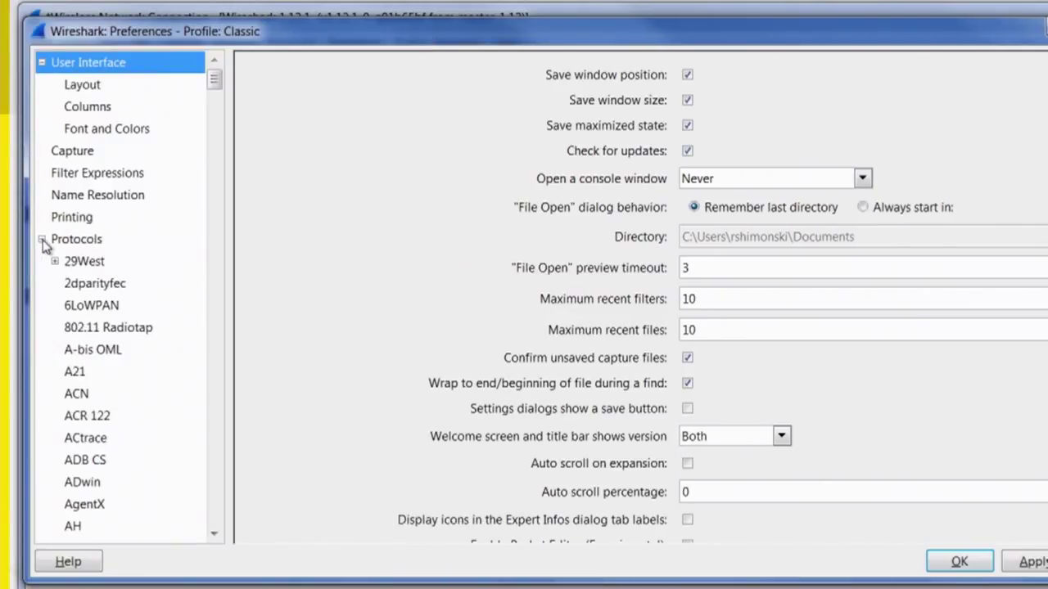
click(91, 307)
text(ip)
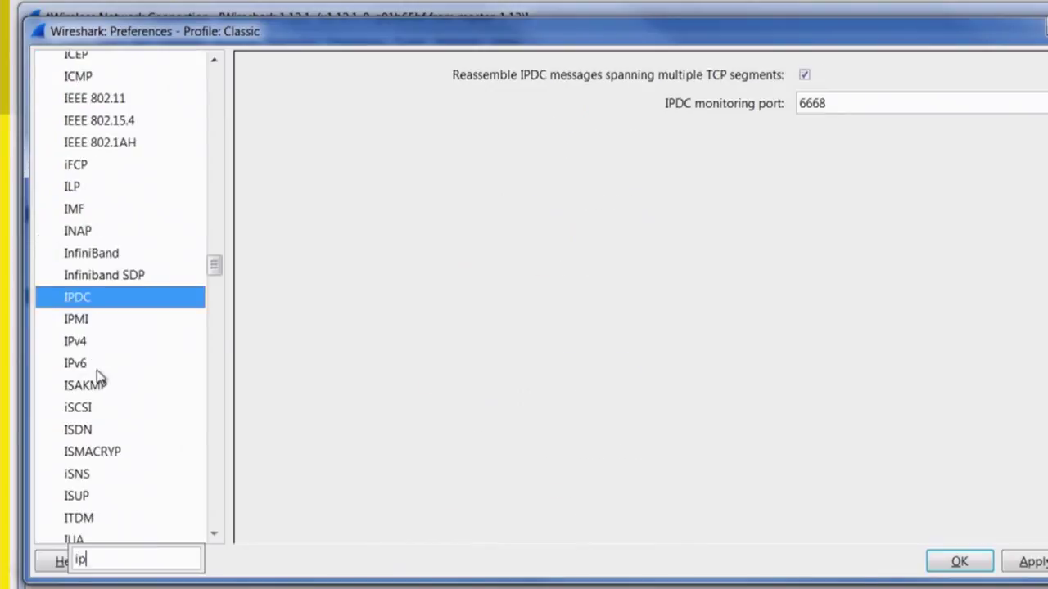
key(Down)
key(Down)
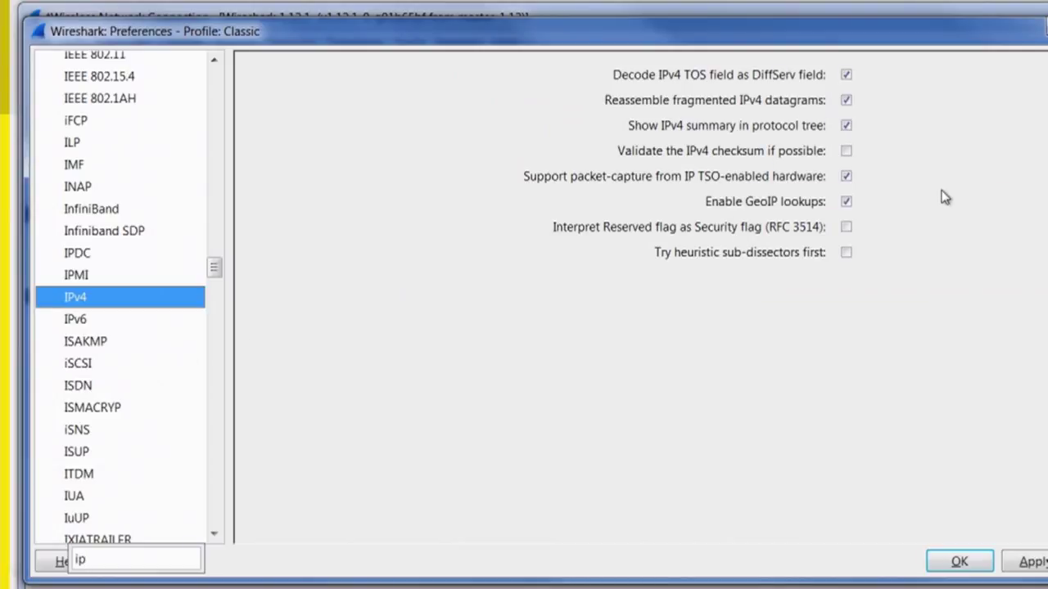
click(847, 153)
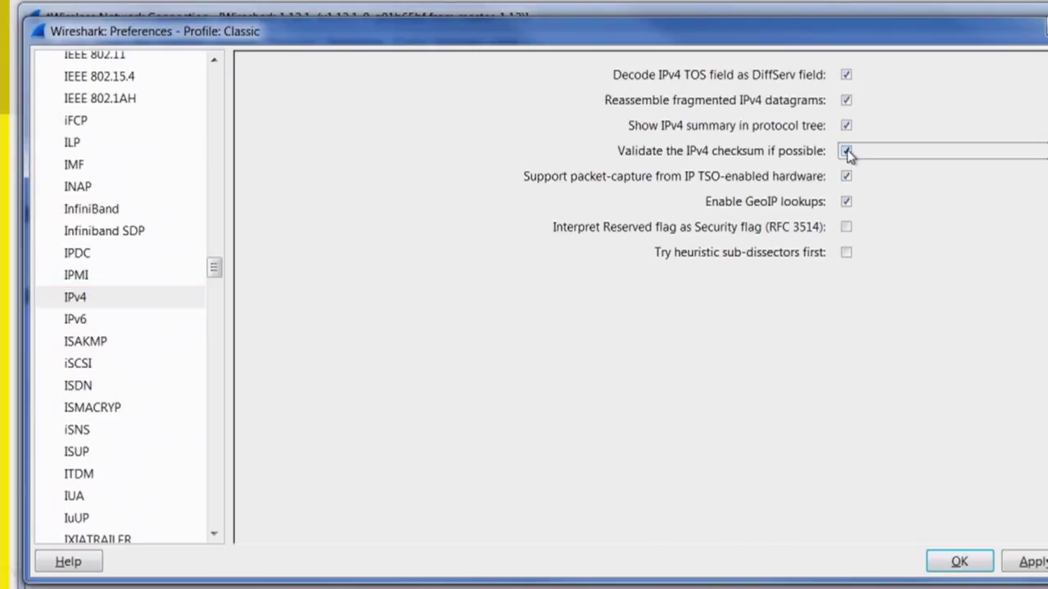
click(954, 563)
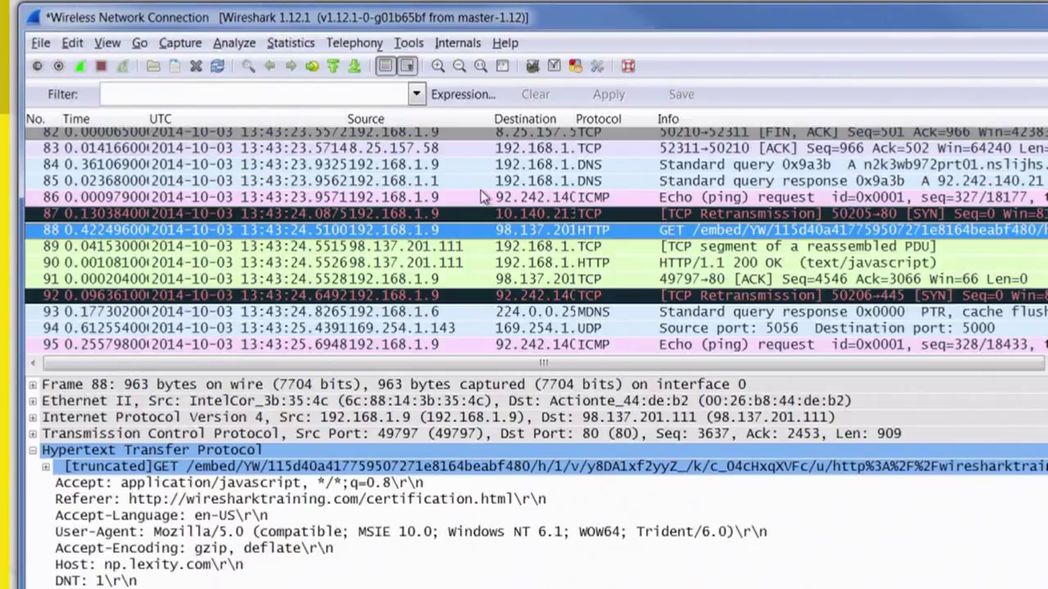
Apply the display filter tcp to the packet list
click(304, 95)
text(tcp)
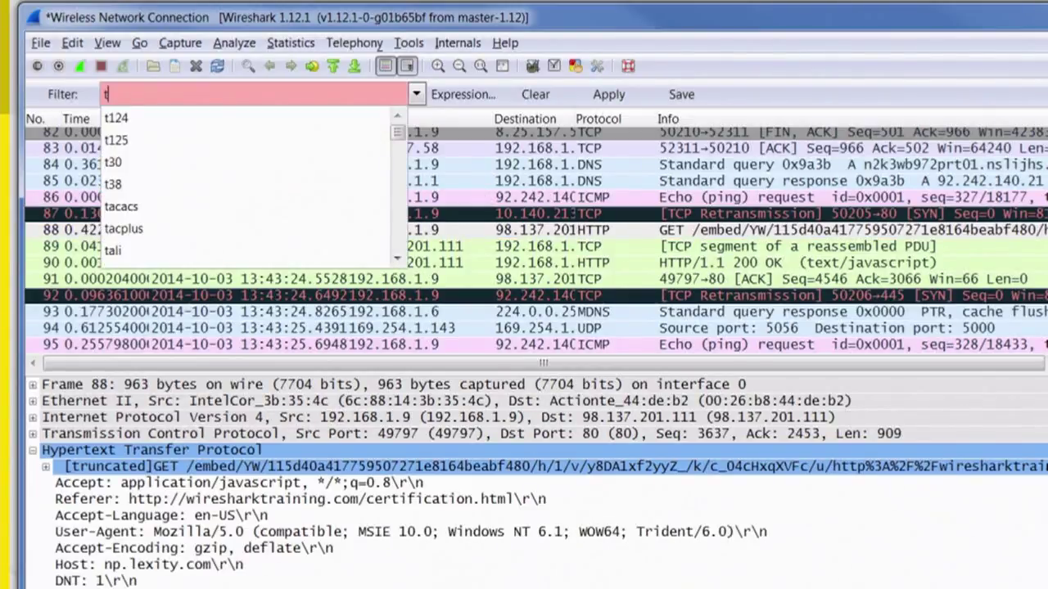
key(Return)
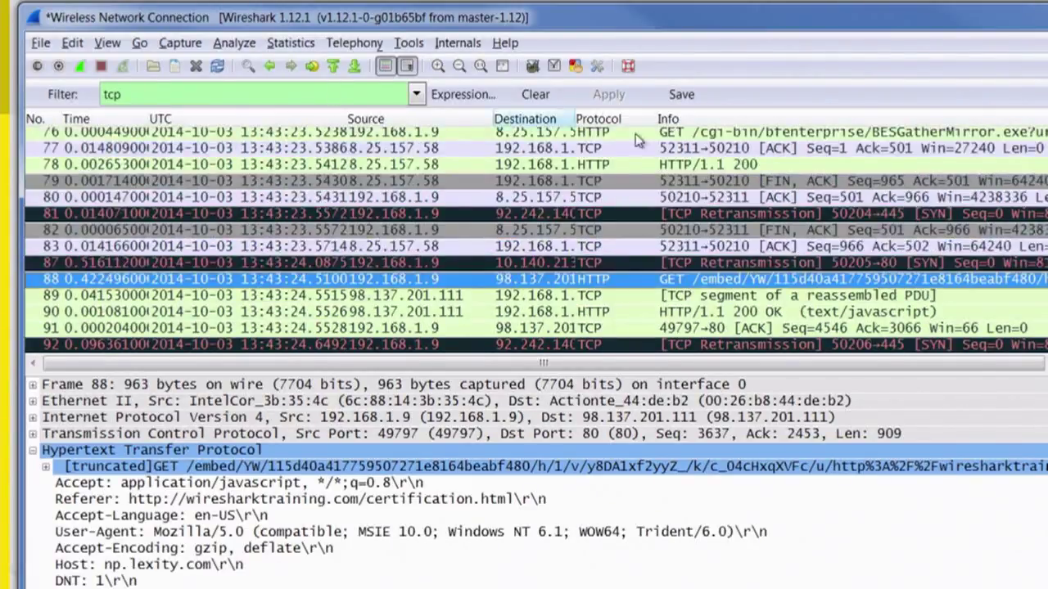
Go back through the filtered packets to the first one in the capture
click(709, 181)
key(Up)
key(Up)
key(Up)
key(Up)
key(Up)
key(Up)
key(Up)
key(Up)
key(Up)
key(Up)
key(Up)
key(Up)
key(Up)
key(Up)
key(Up)
key(Up)
key(Up)
key(Up)
key(Up)
key(Up)
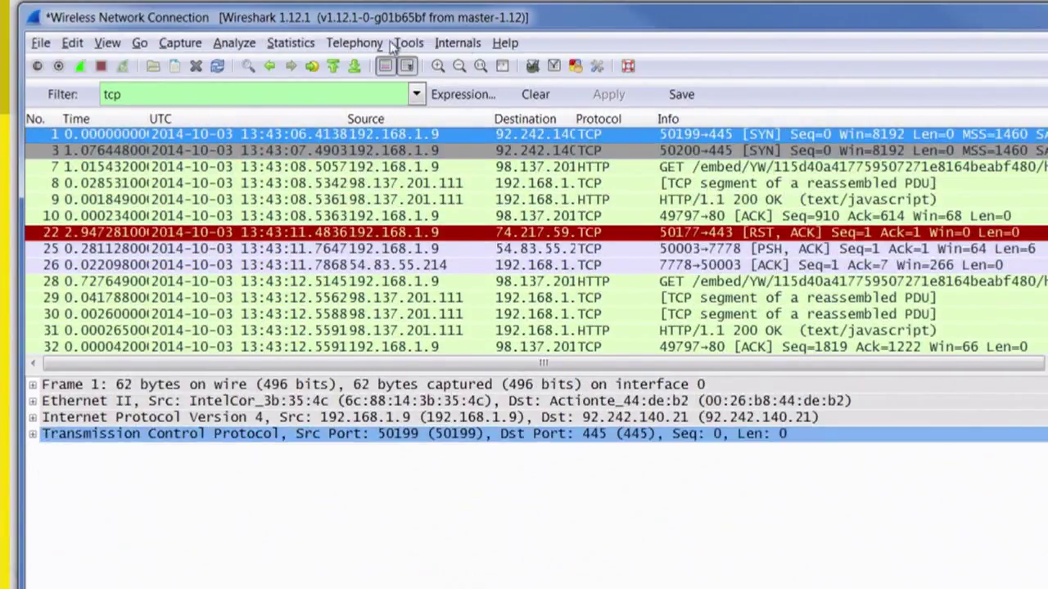
Review the Layout preferences for the user interface panes and close the preferences without changing anything
click(72, 44)
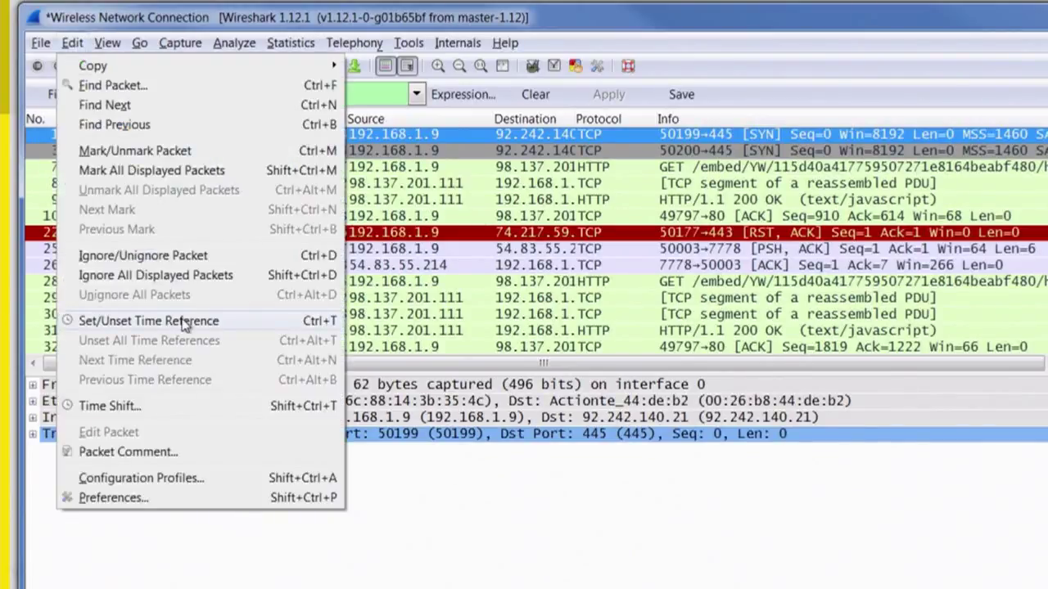
click(149, 499)
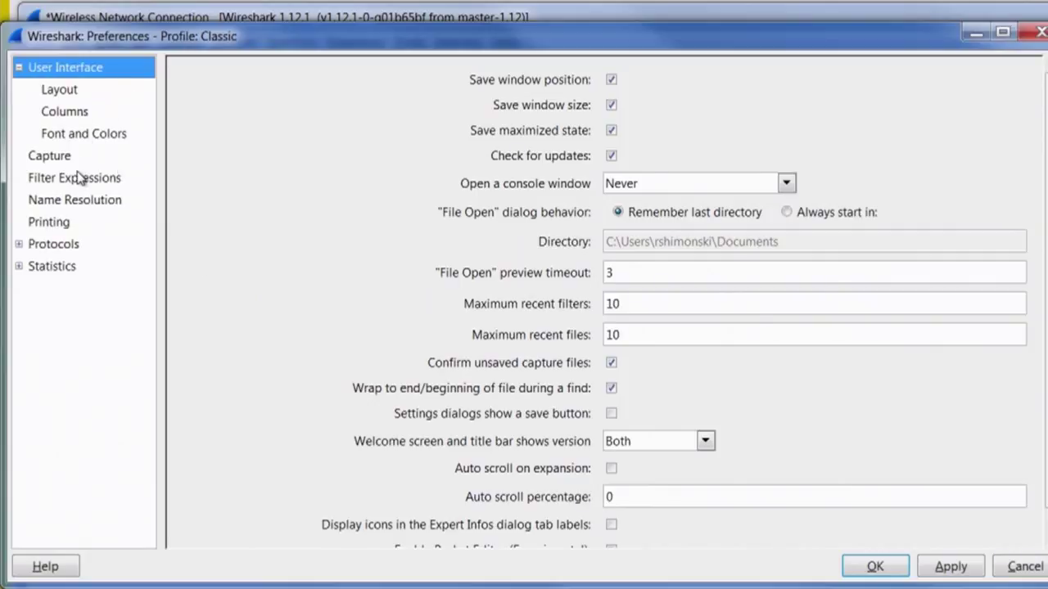
click(62, 92)
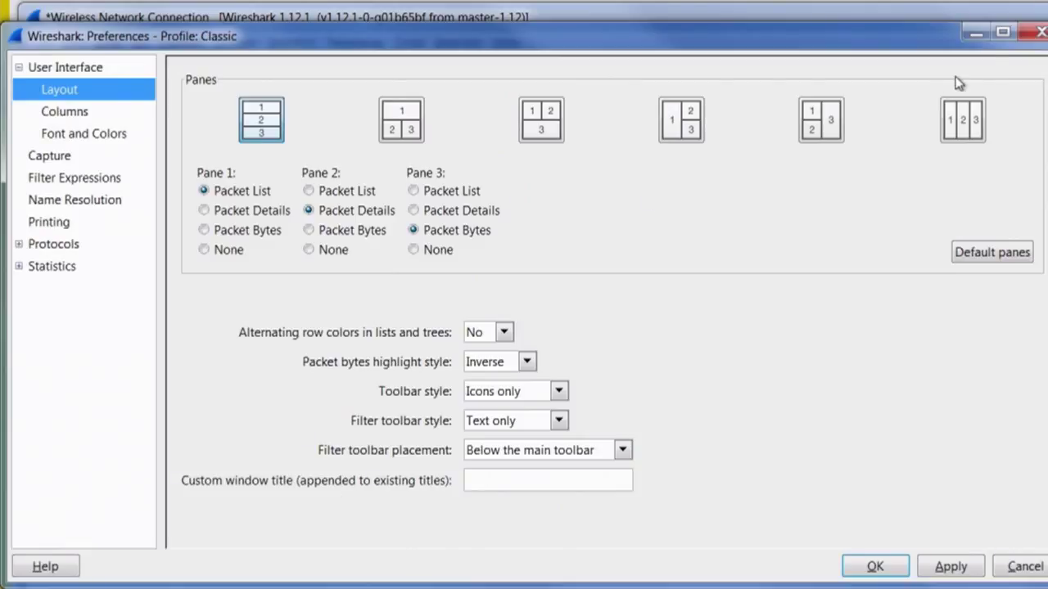
click(1024, 35)
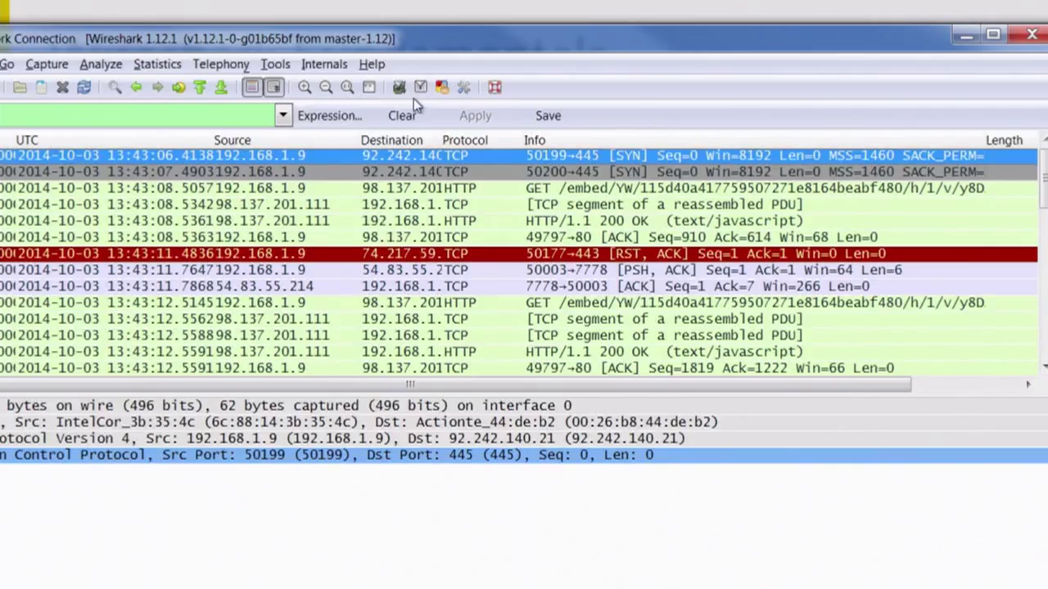
Open the About Wireshark information and view its lists of folders and installed plugins
click(373, 65)
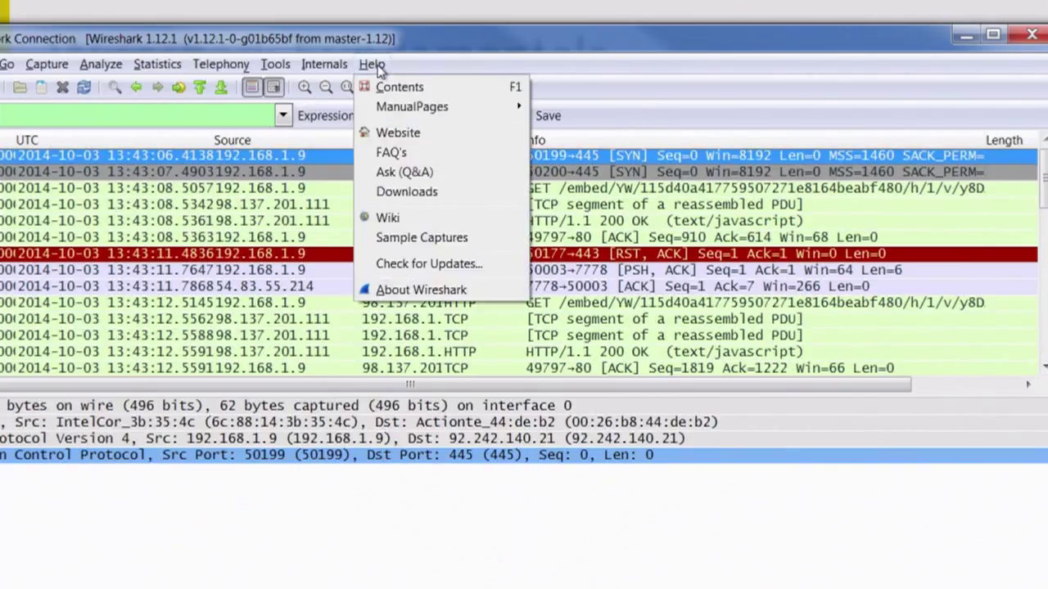
click(424, 291)
drag(325, 14, 710, 34)
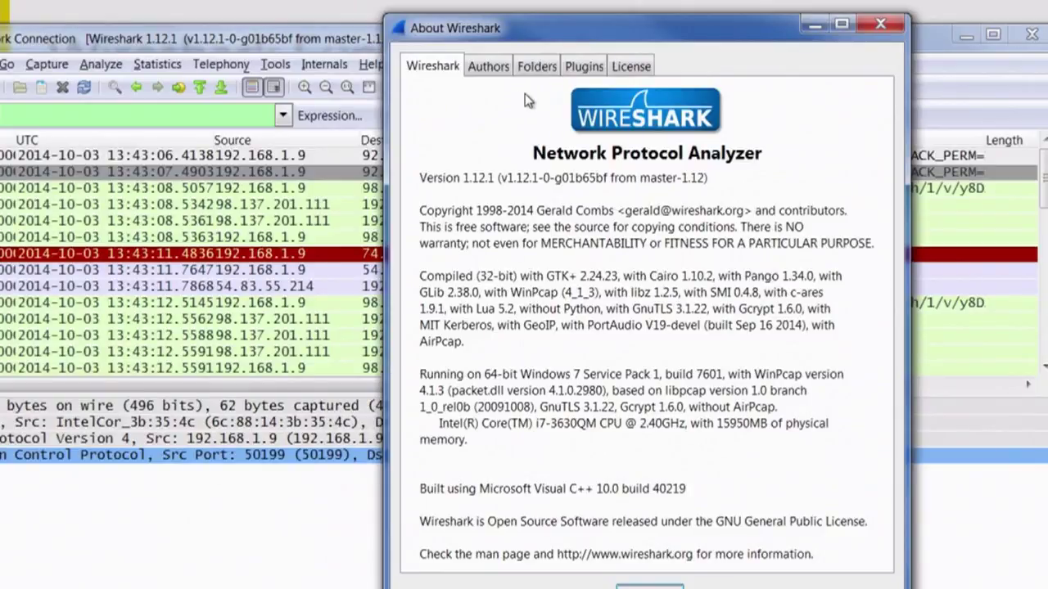
click(533, 68)
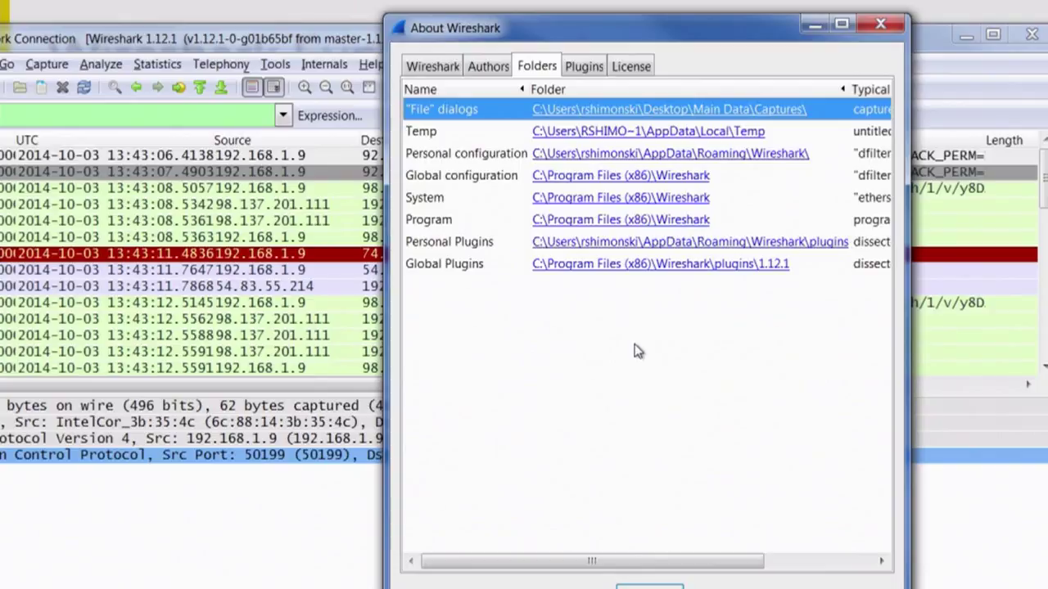
click(585, 70)
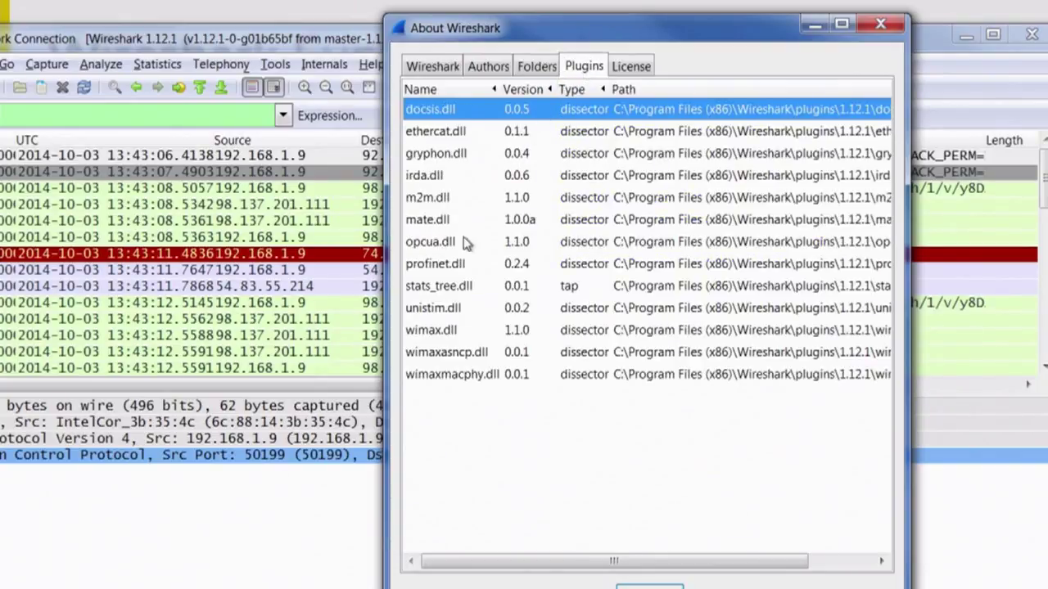
Widen the About Wireshark folders list to read the typical files, and open the personal configuration folder
click(542, 71)
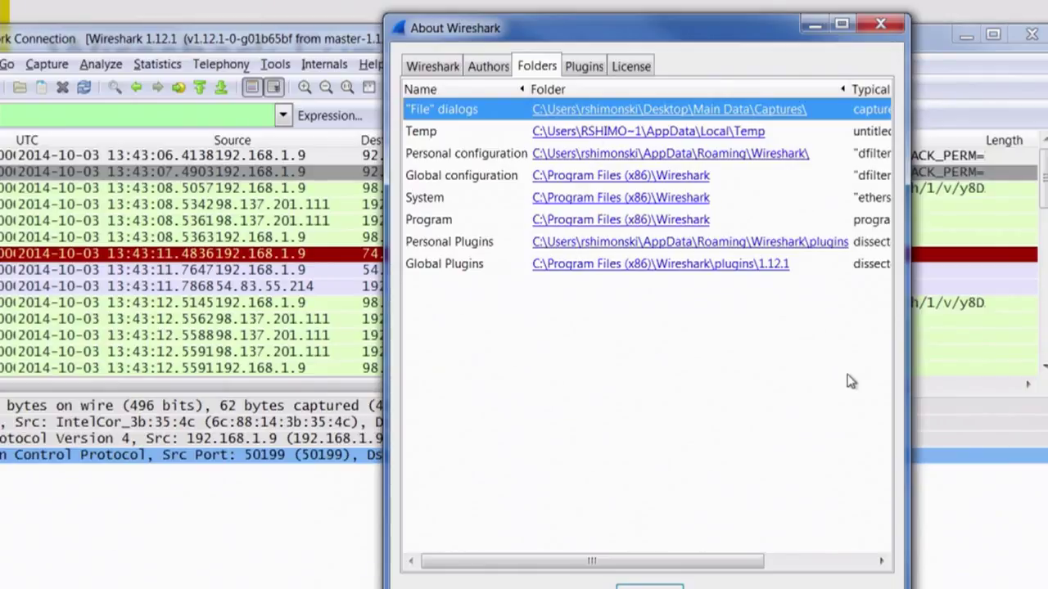
drag(908, 367, 1022, 390)
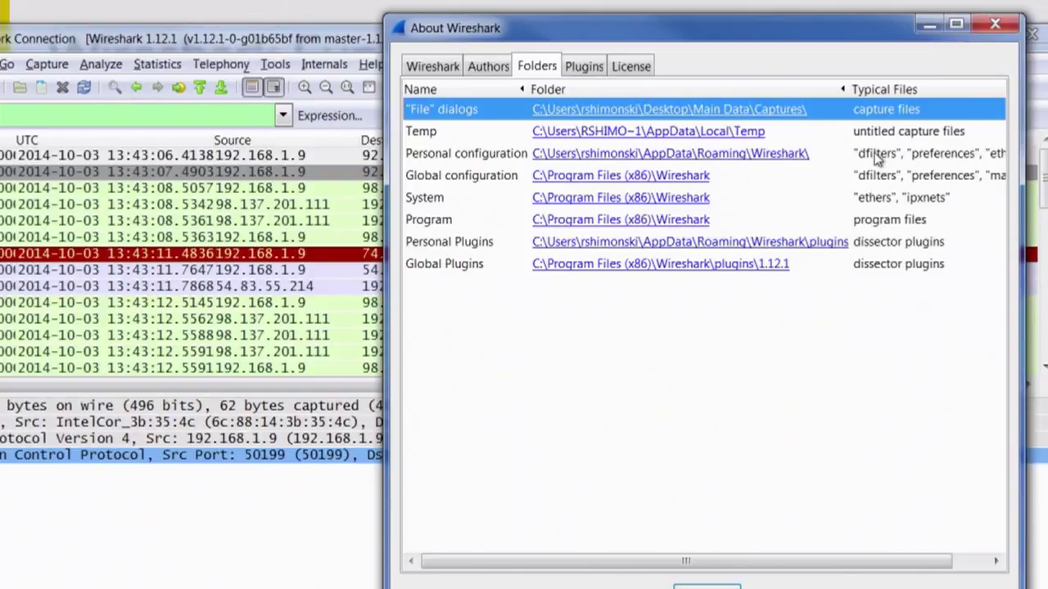
click(791, 155)
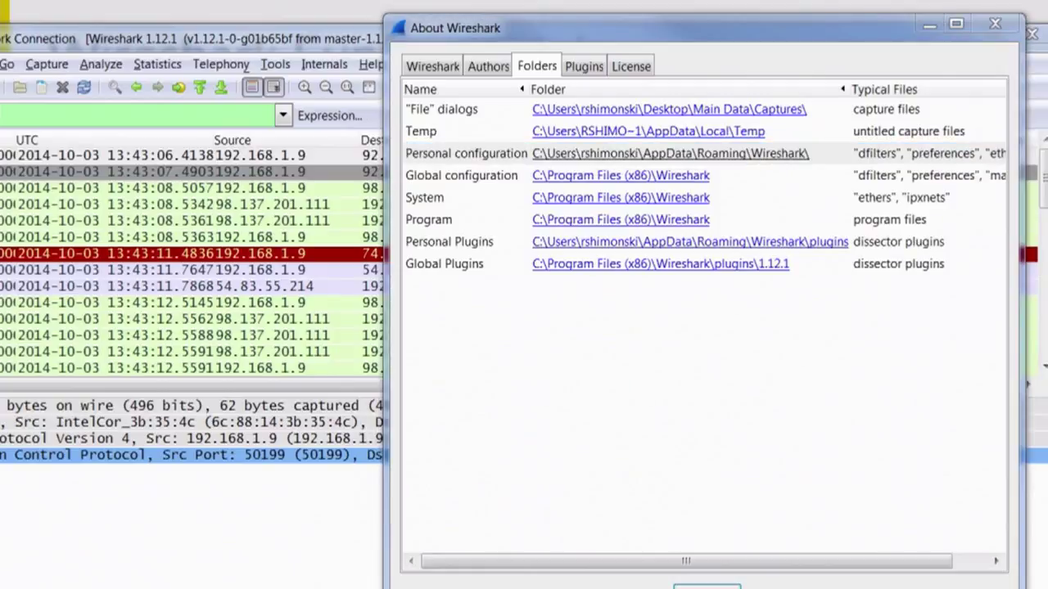
drag(780, 25, 444, 48)
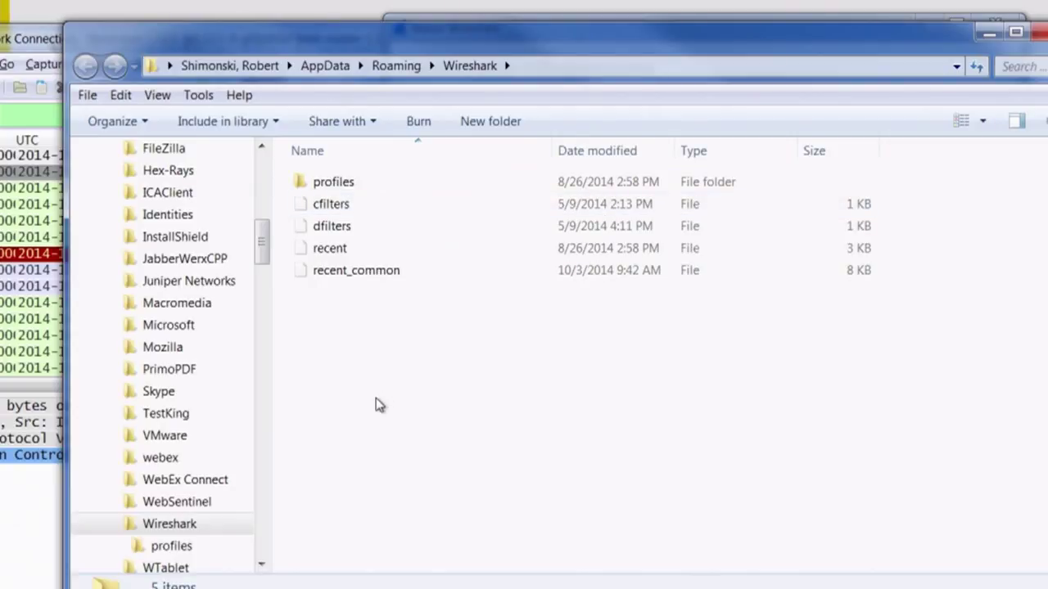
Open the cfilters file in Notepad, read its saved capture filters and close it
double_click(334, 204)
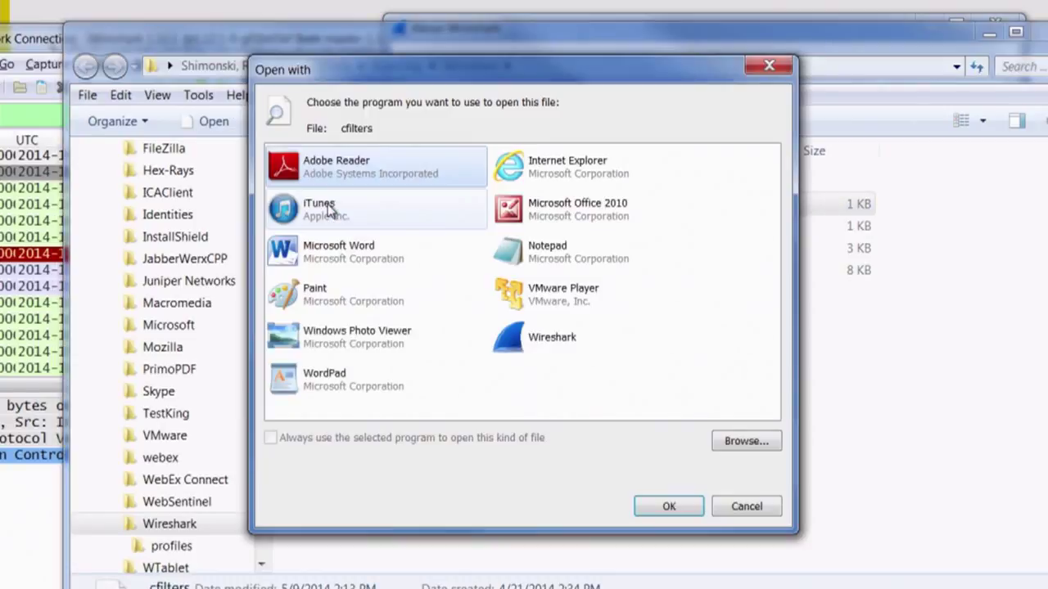
double_click(556, 173)
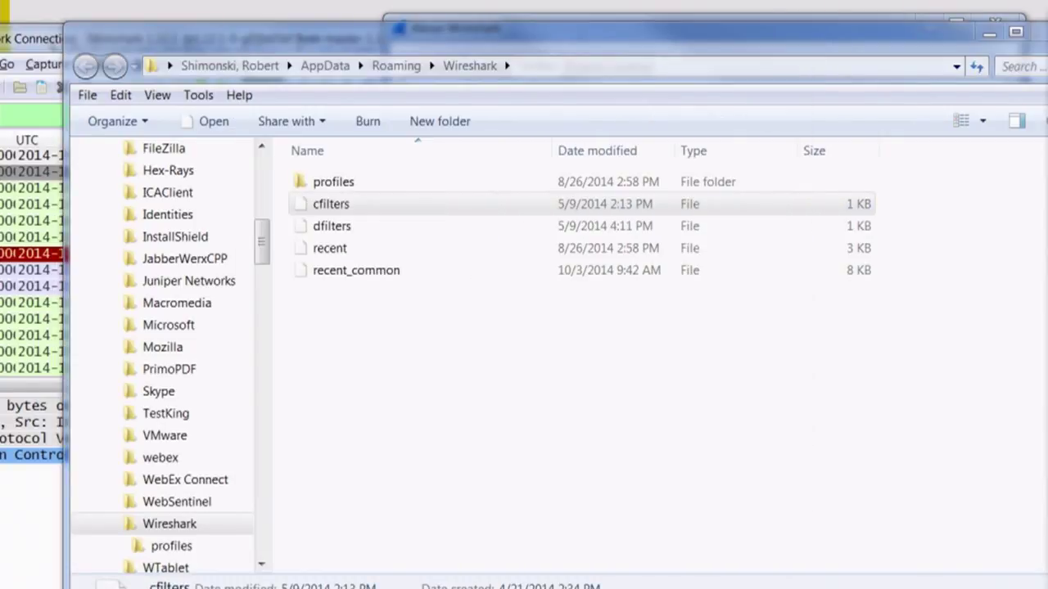
drag(663, 12, 424, 24)
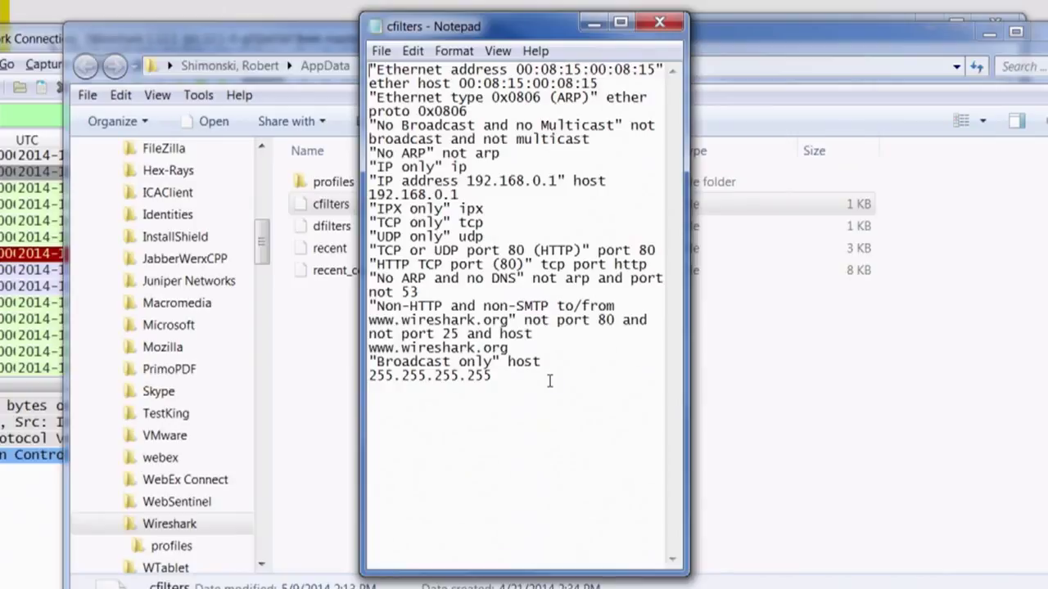
click(657, 23)
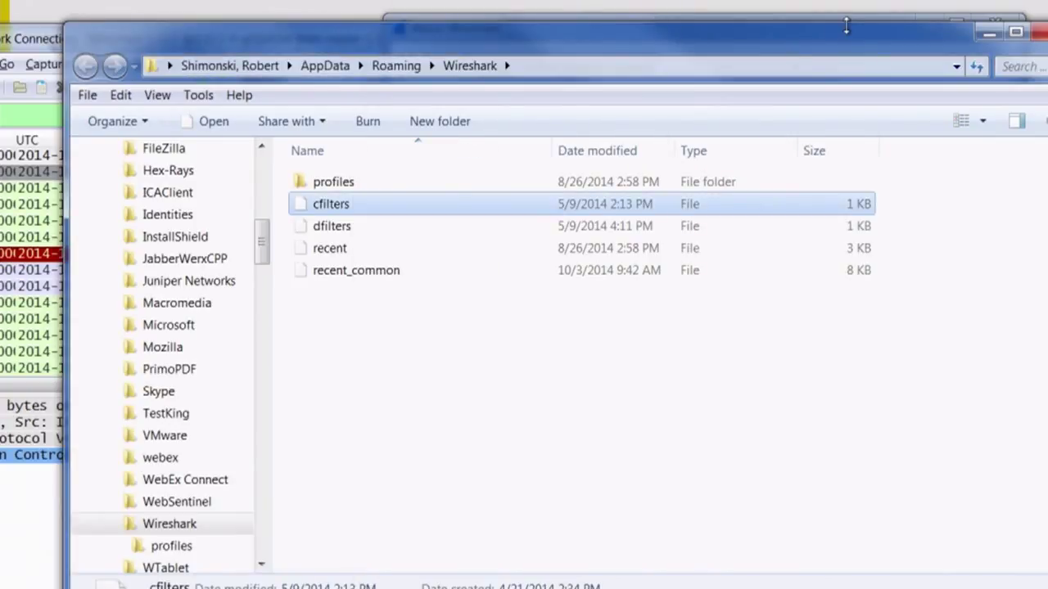
Close the personal configuration folder window and the About Wireshark dialog
drag(846, 42, 766, 41)
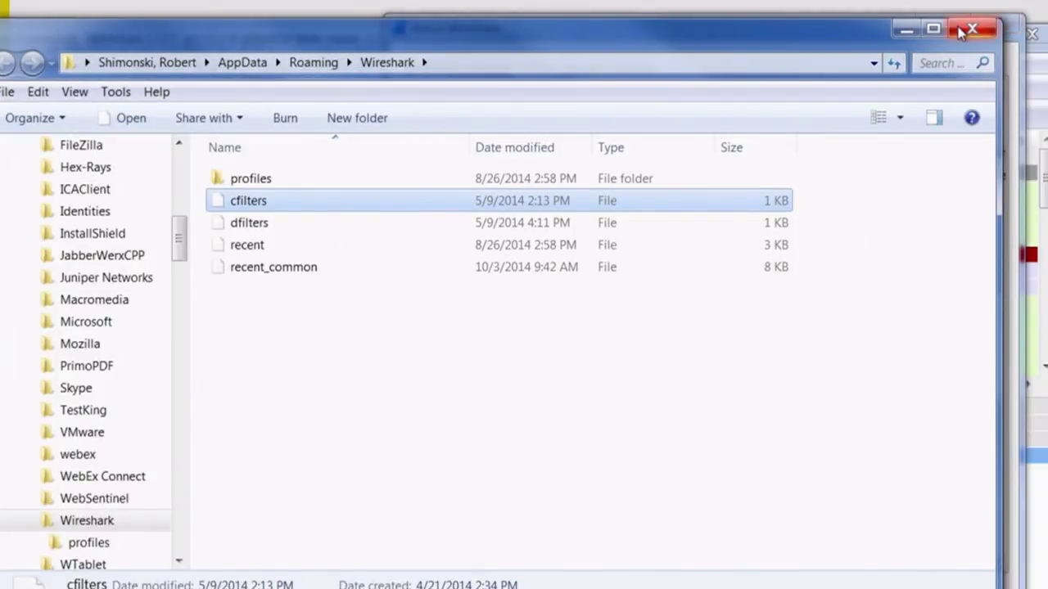
click(972, 29)
click(994, 25)
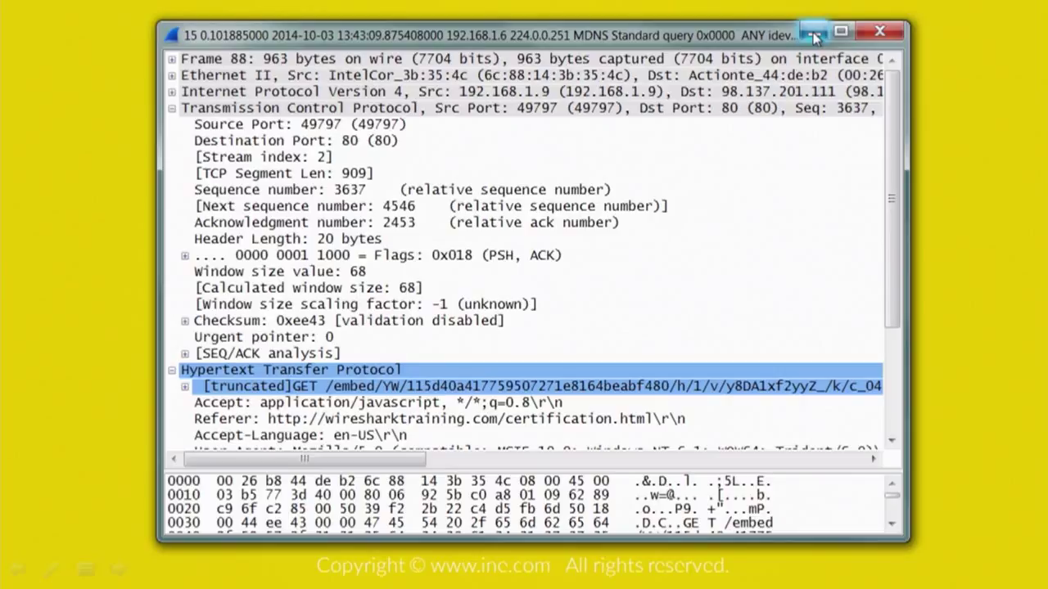
Restore and enlarge the separate window of packet details for frame 88, and expand its Transmission Control Protocol section
click(815, 37)
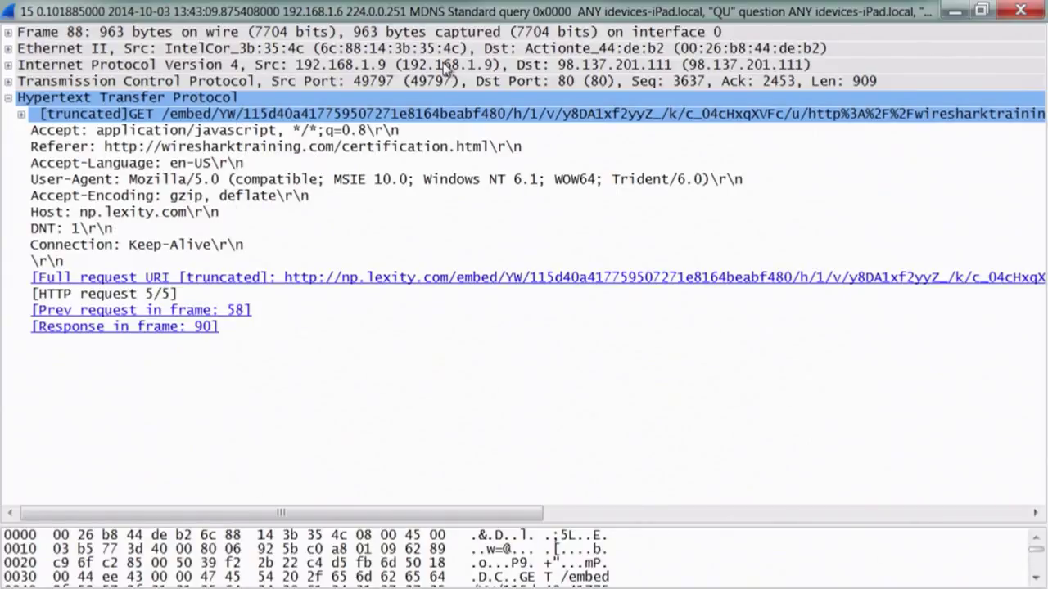
double_click(537, 11)
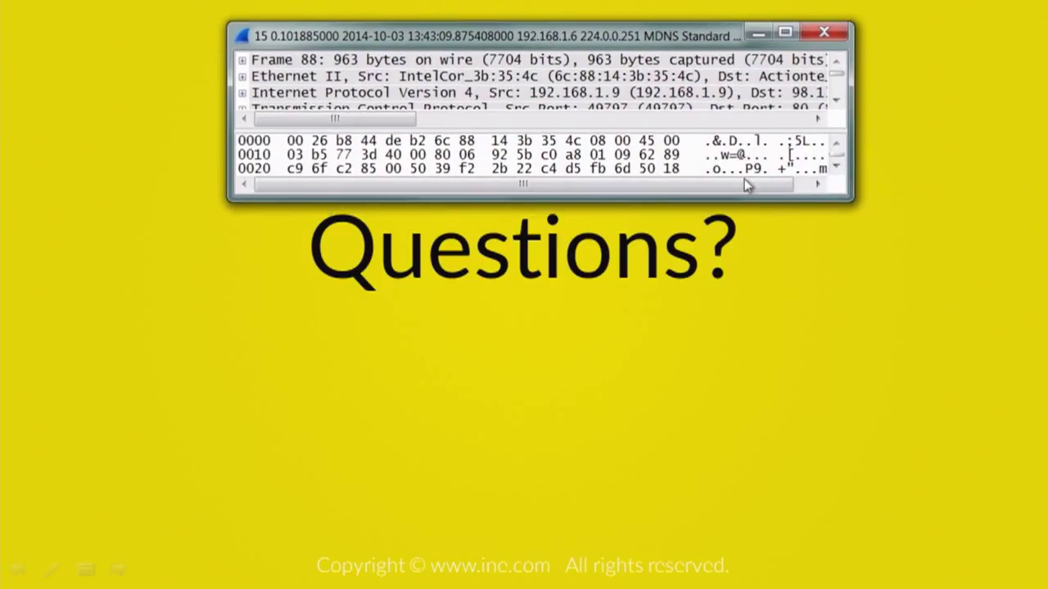
drag(854, 202, 979, 541)
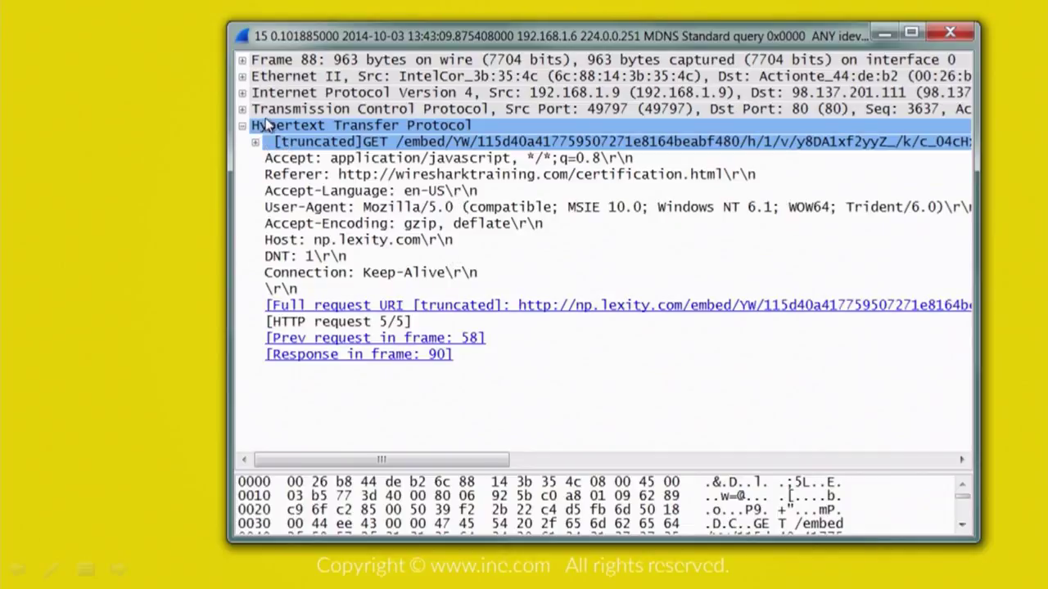
click(245, 110)
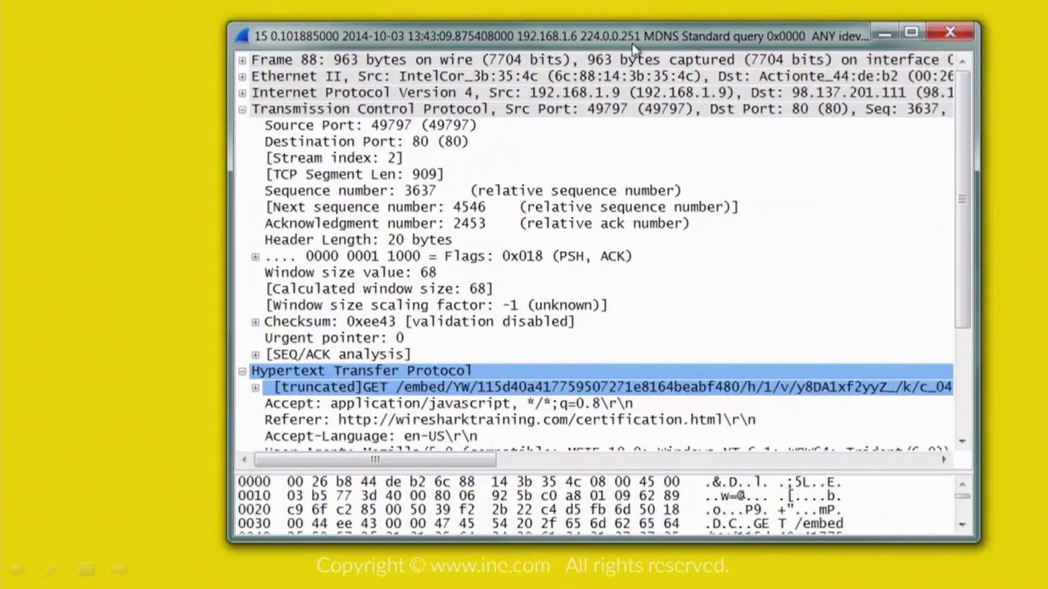
drag(634, 46, 562, 41)
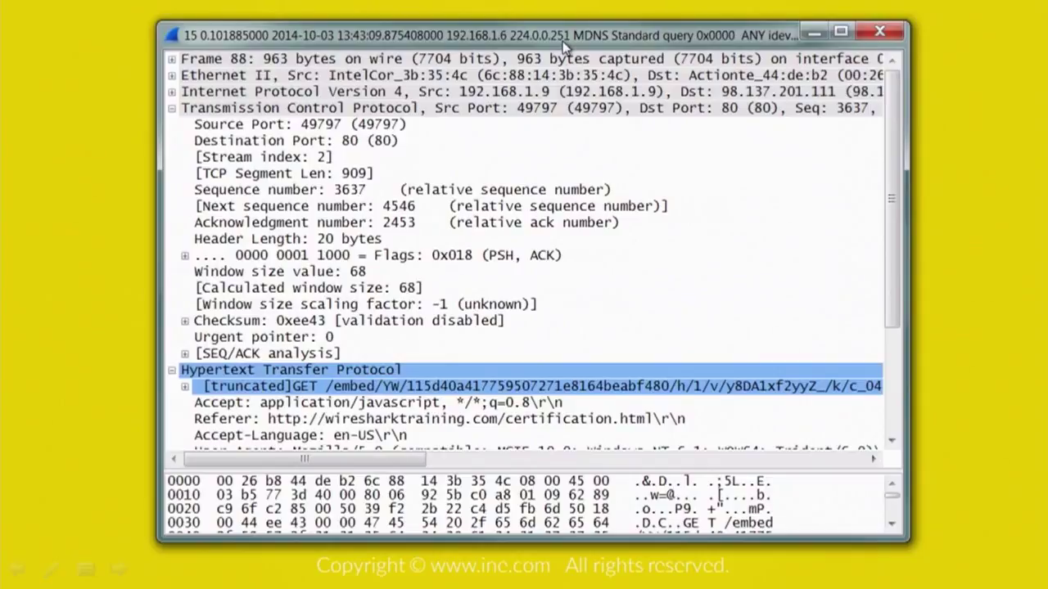